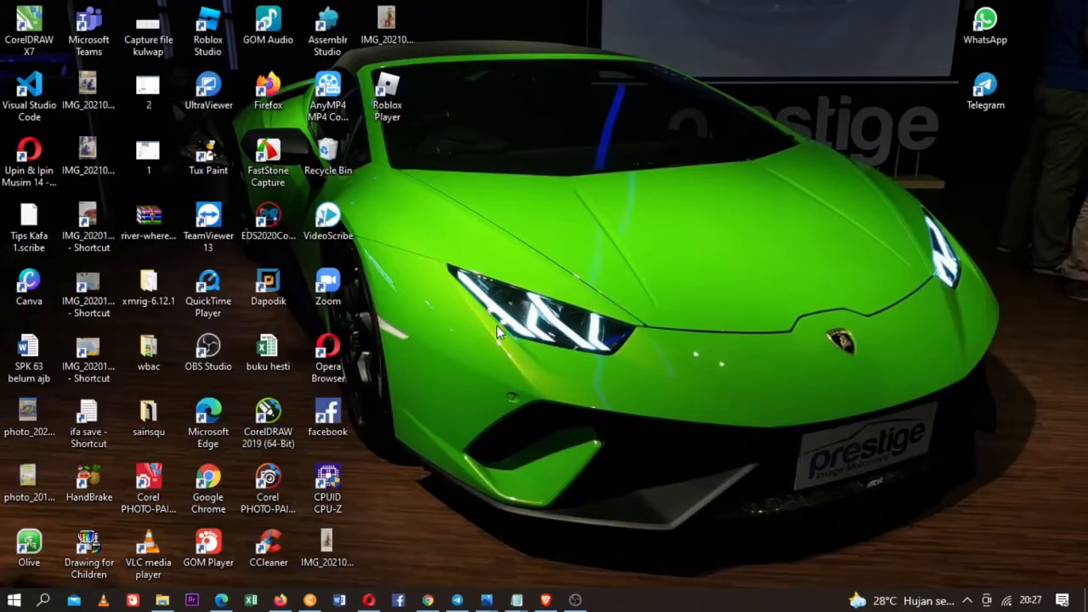
Step: Open Excel 2016, dismiss the Office activation wizard, and create a blank workbook
left_click(42, 599)
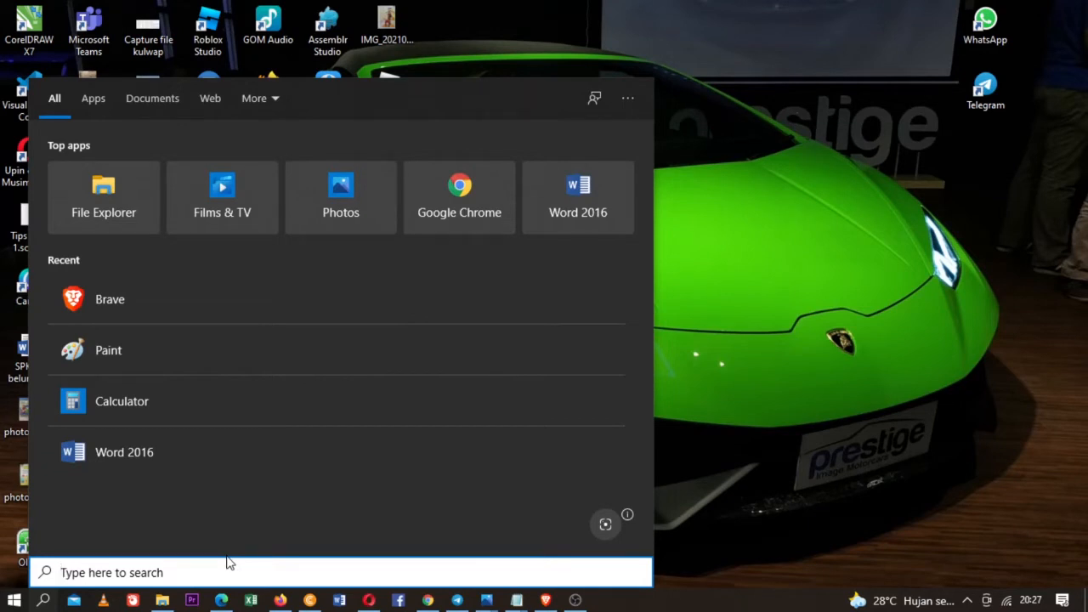
type("excel")
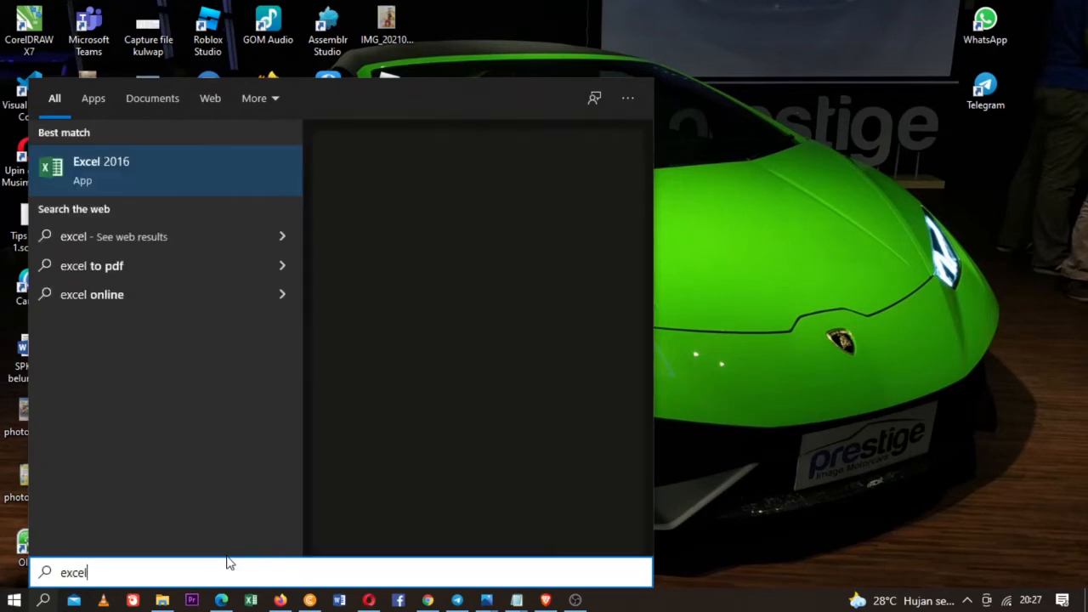
left_click(113, 173)
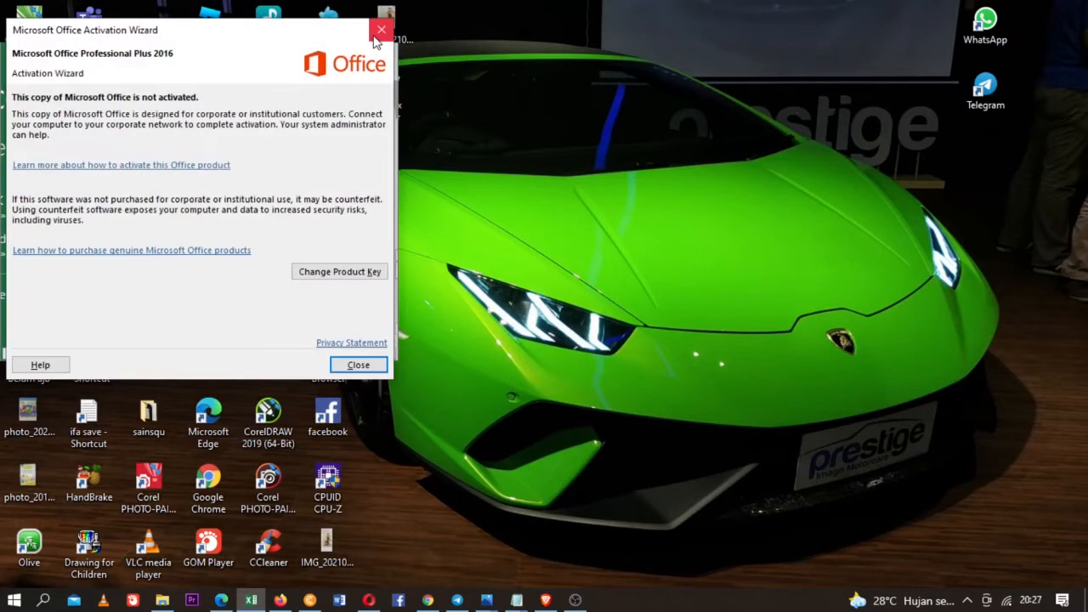
left_click(376, 32)
left_click(344, 51)
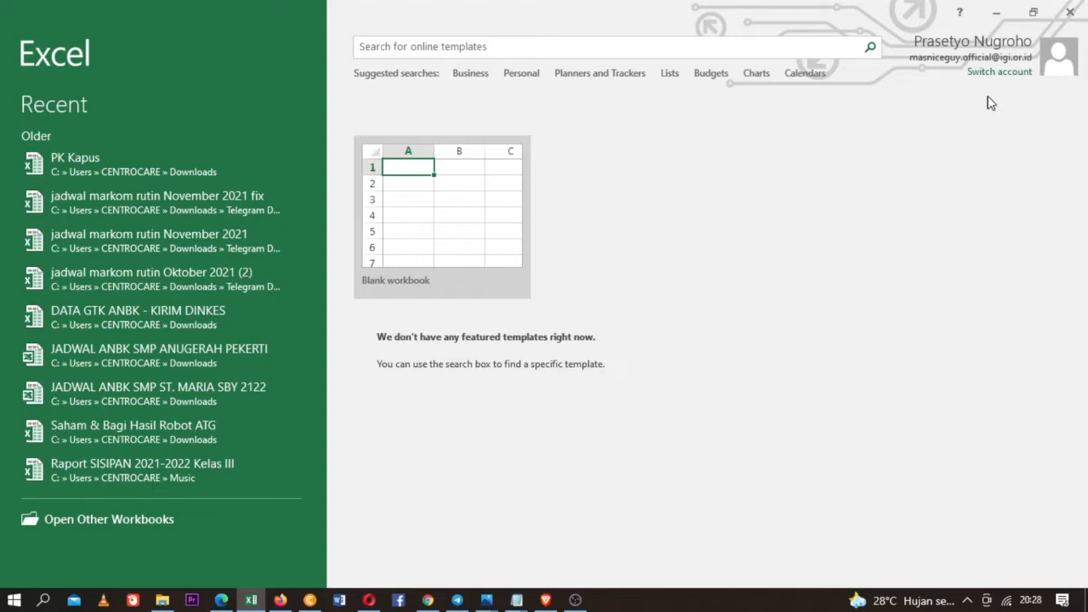
left_click(442, 212)
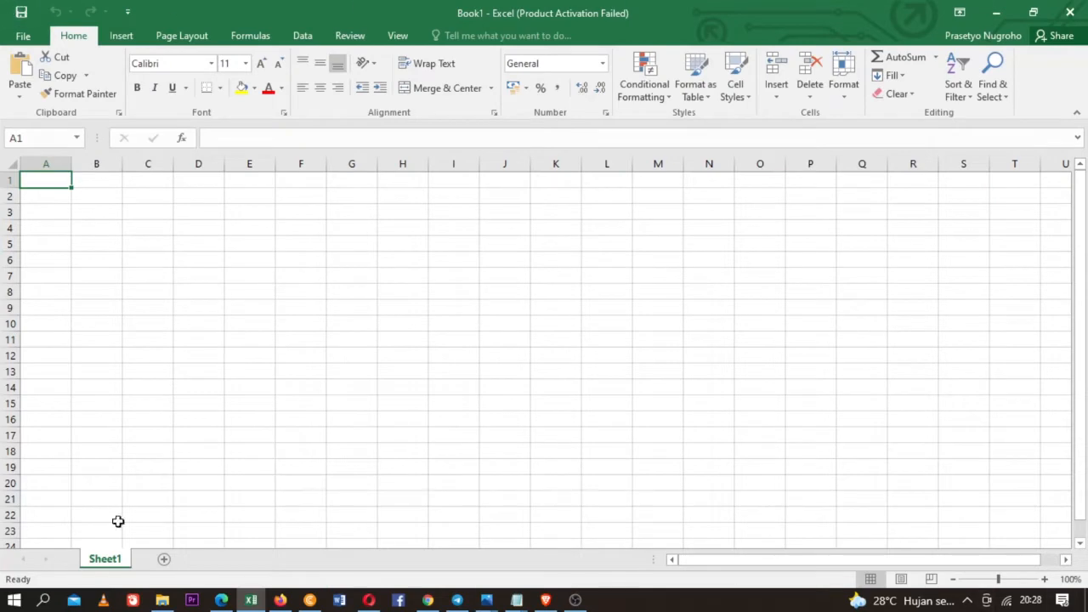
Step: Examine the worksheet grid by selecting the block from A1 across to column T and several individual cells
left_click_drag(37, 183, 1008, 537)
scroll(550, 302, "up", 3)
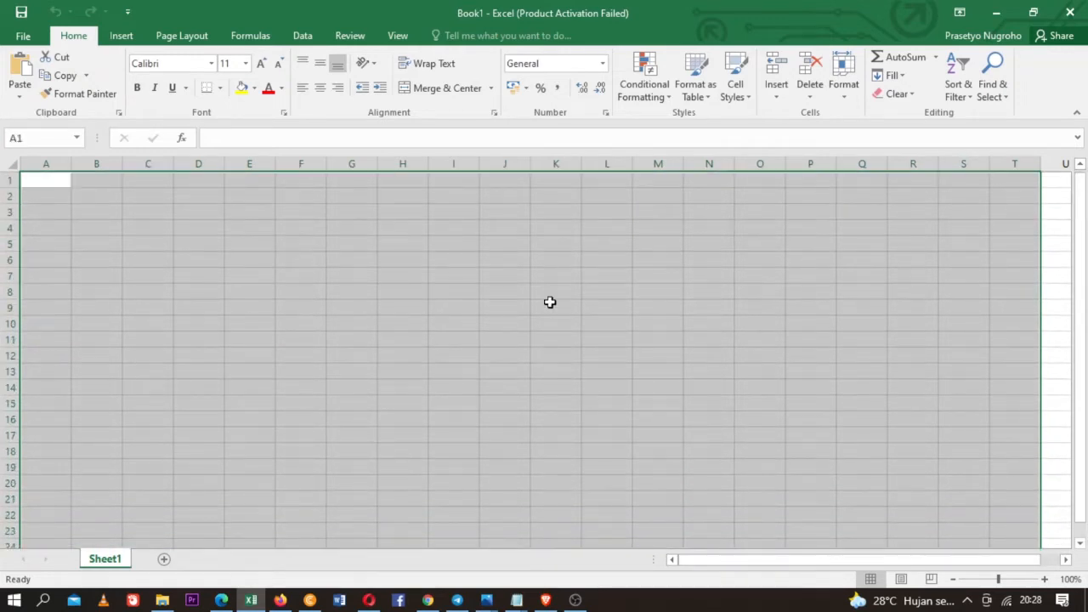
left_click(504, 274)
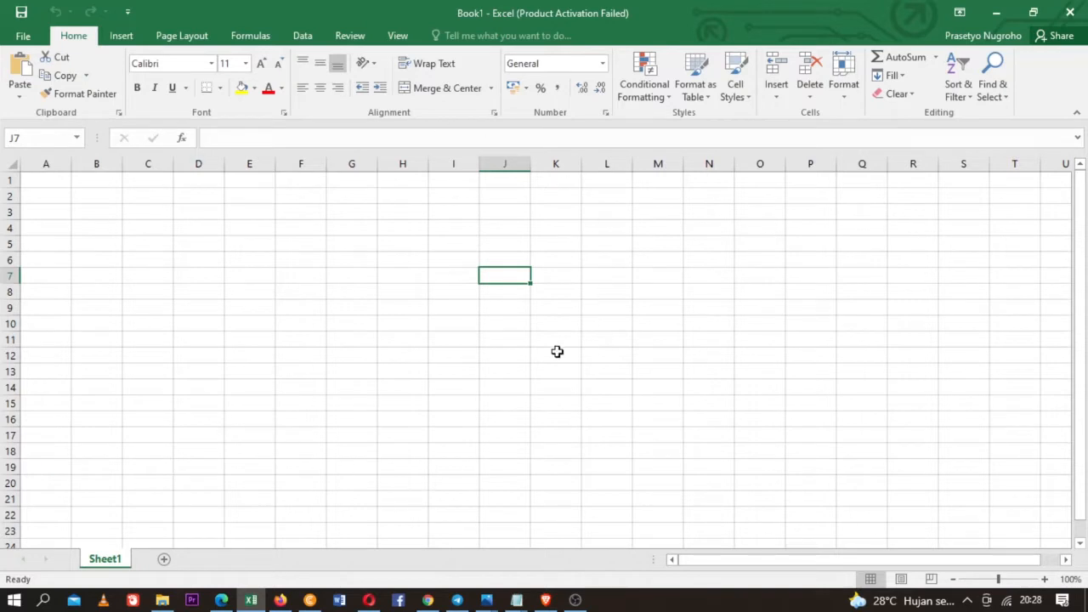
left_click(104, 191)
left_click(188, 198)
left_click(230, 259)
left_click(166, 246)
left_click(476, 241)
left_click(549, 226)
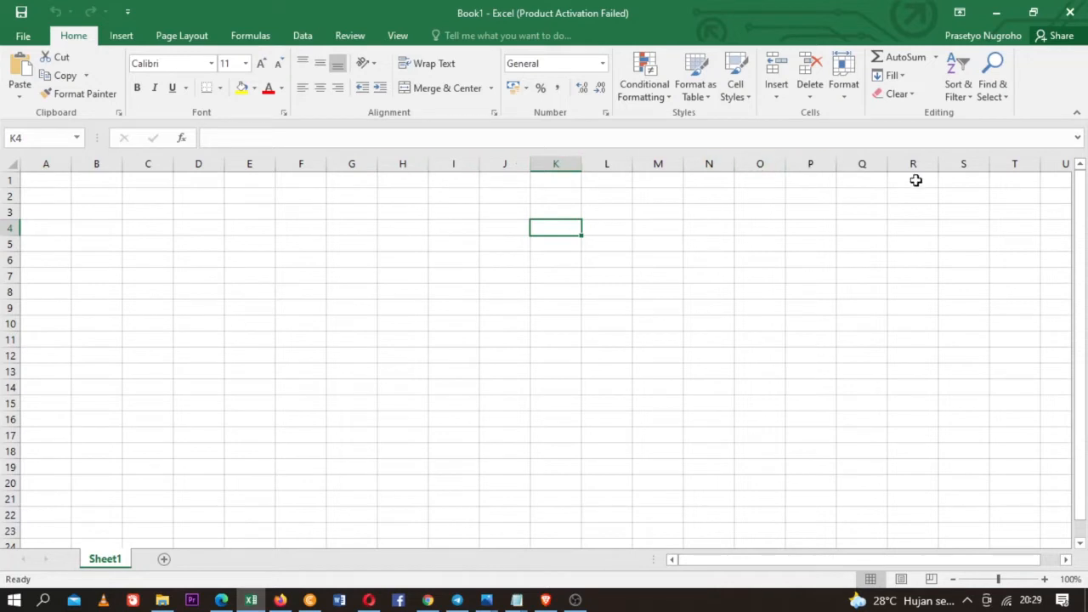
left_click(65, 196)
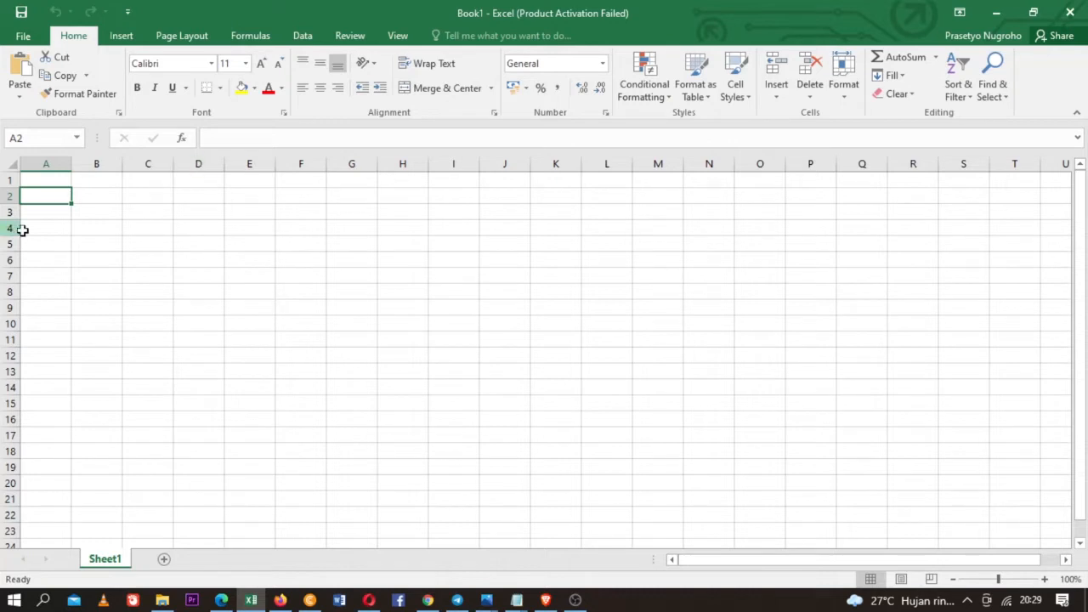
Step: Fill cell B2 with yellow and enter the text B2 in it
left_click(90, 197)
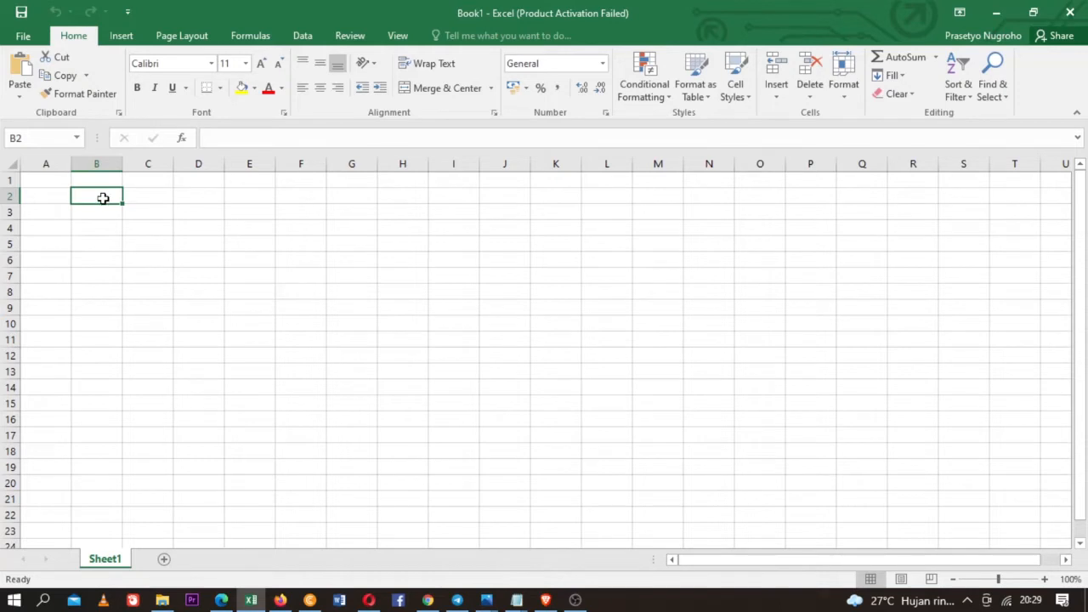
left_click(242, 88)
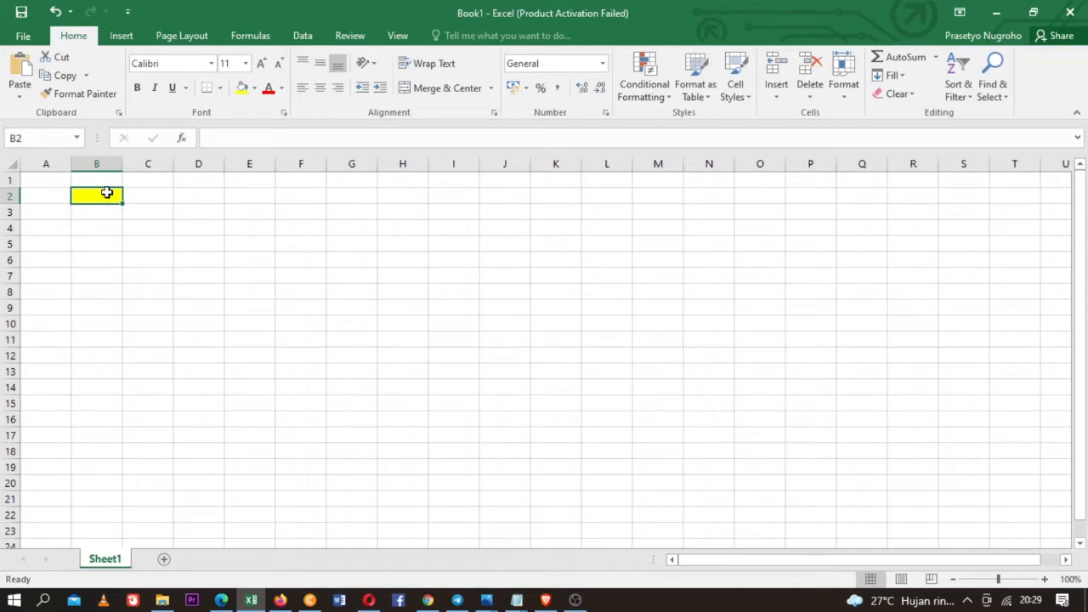
type("B2")
left_click(141, 232)
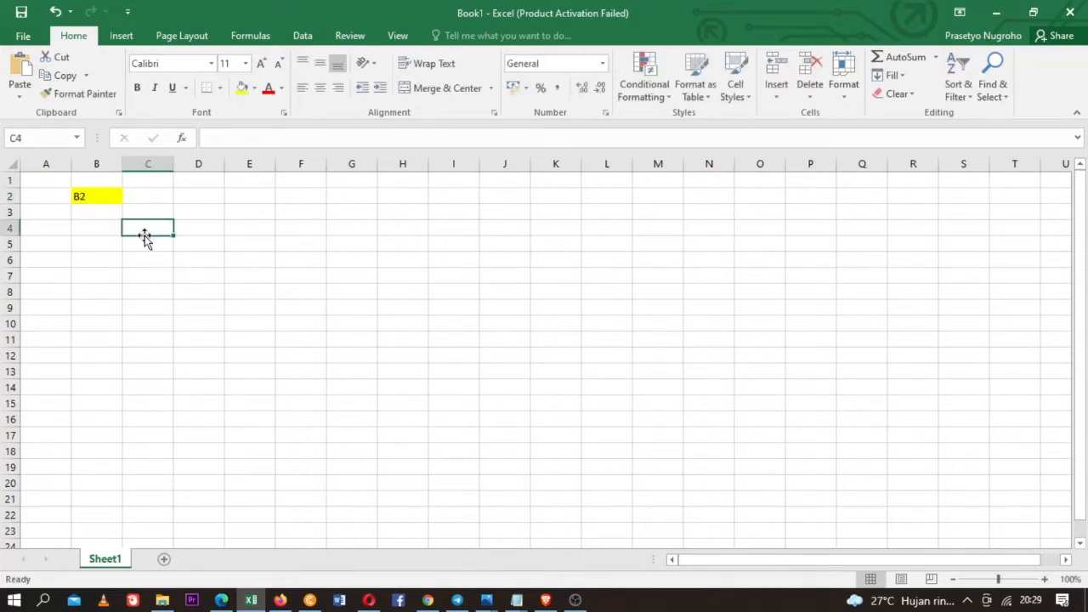
Step: Fill cell F4 with the standard red color and enter the text F4 in it
left_click(298, 229)
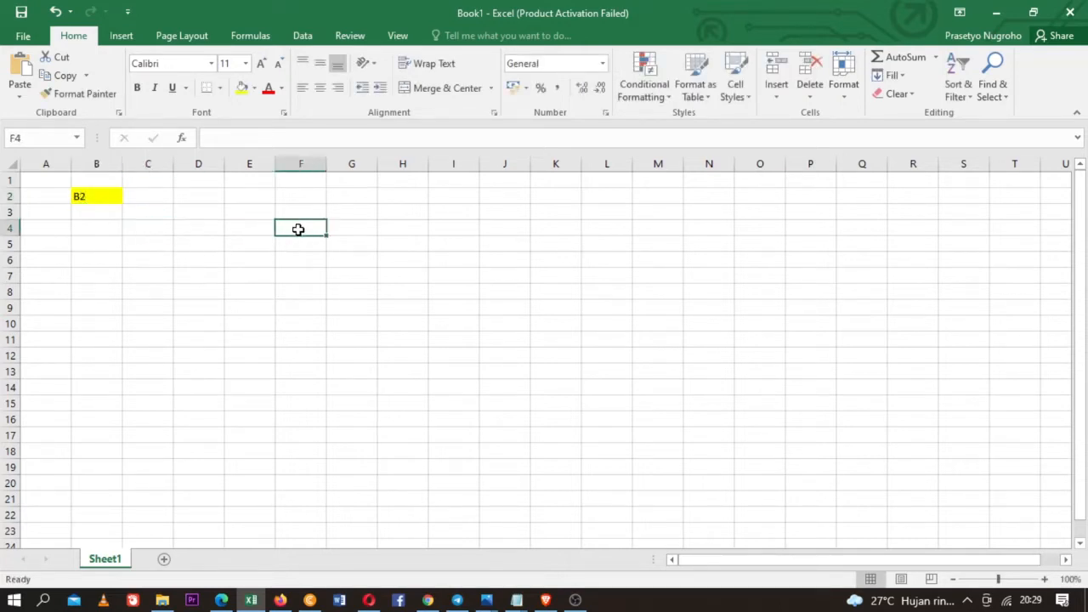
left_click(253, 88)
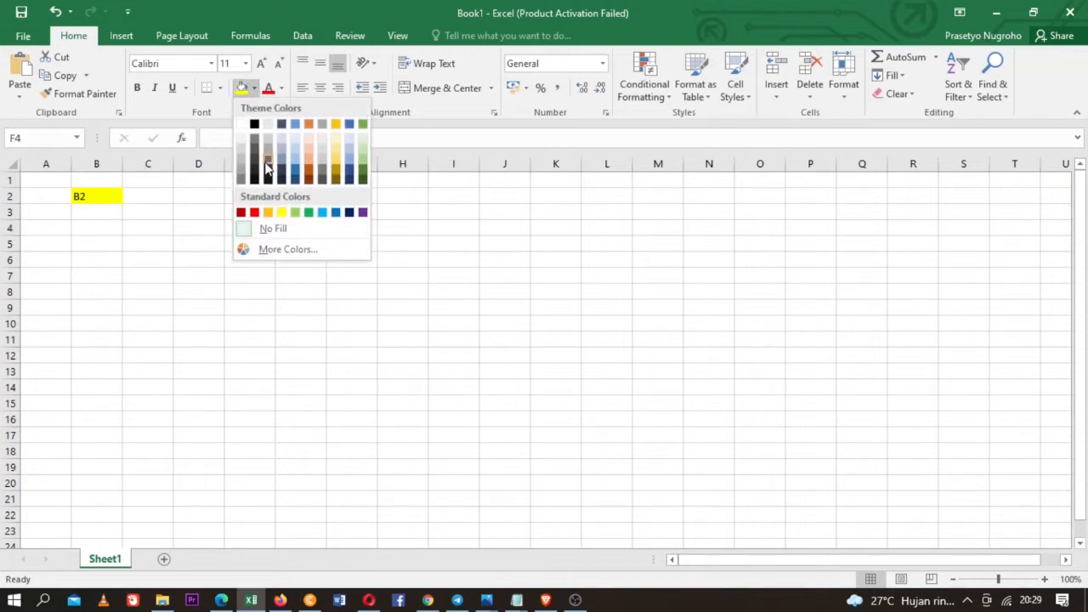
left_click(254, 212)
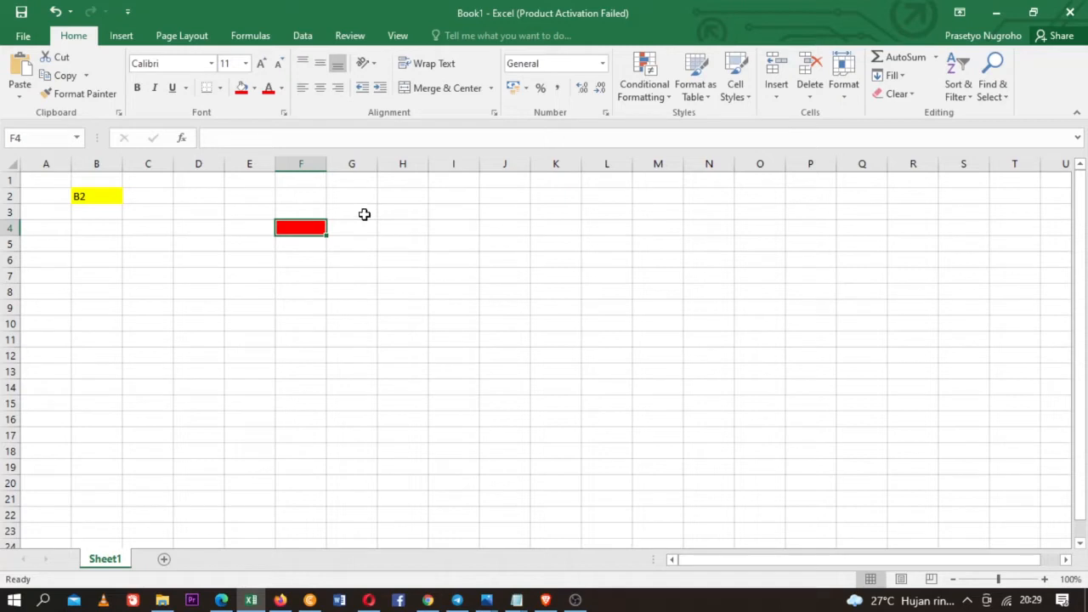
type("F4")
left_click(364, 240)
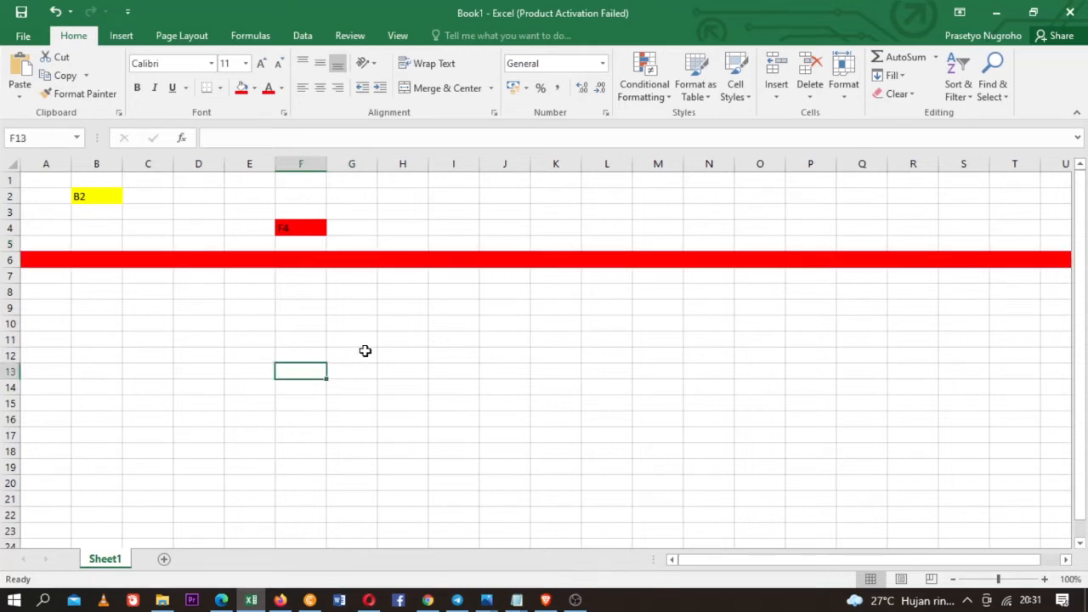
Step: Select the whole of row 6 to view it as a row, ending on cell A6
left_click(365, 352)
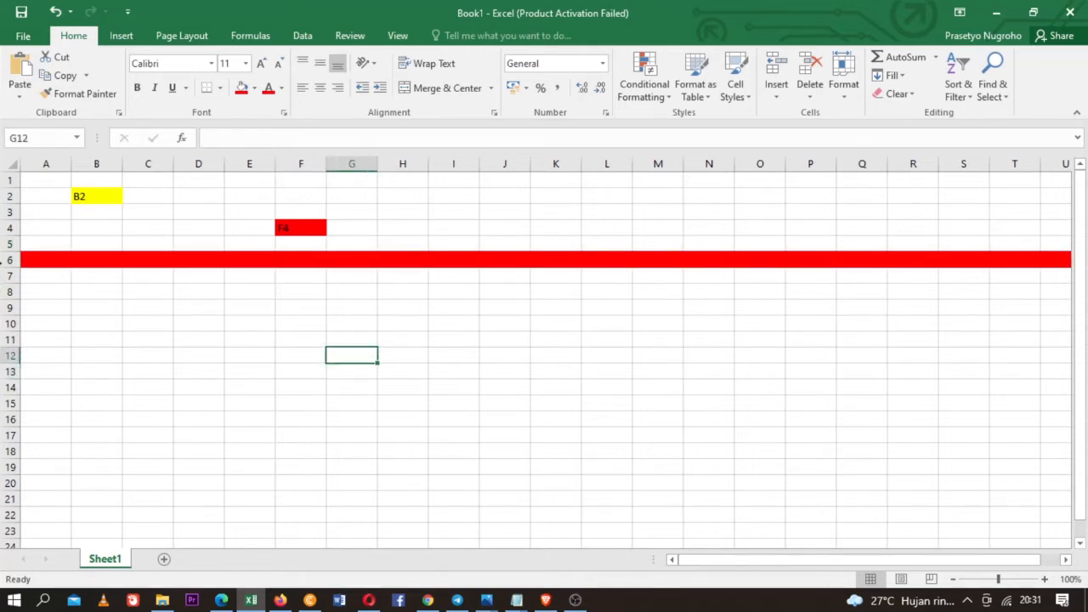
left_click(7, 259)
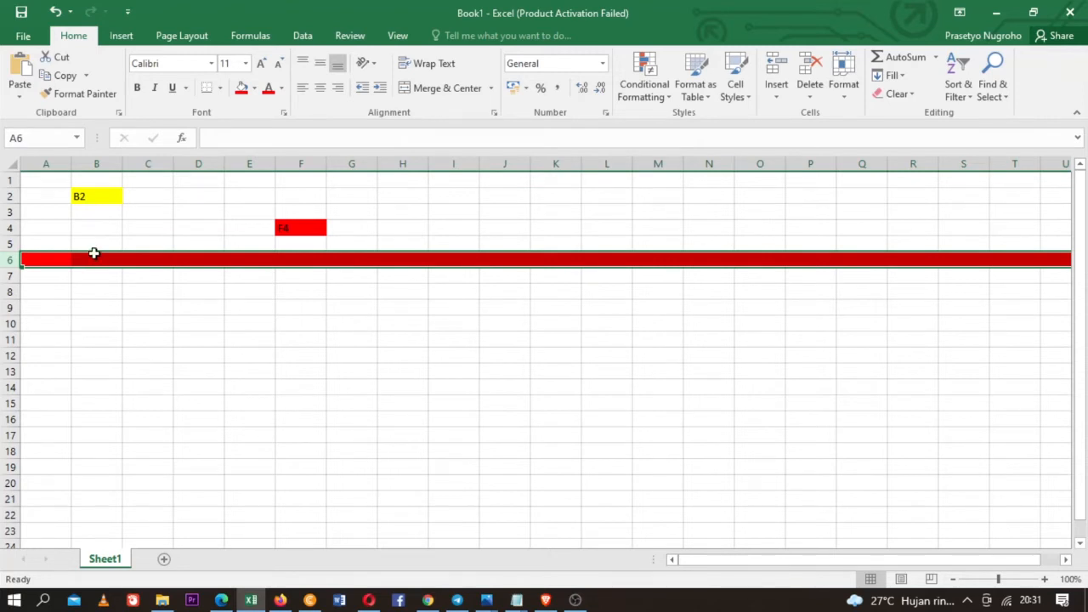
left_click(47, 259)
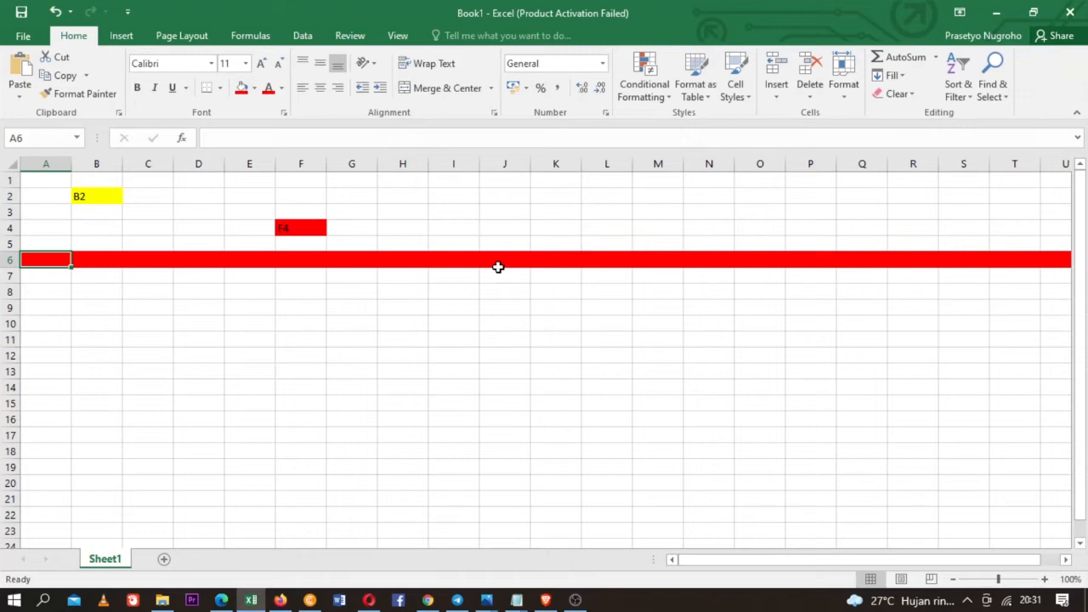
Step: Fill the entire column H with the standard green color
left_click(408, 164)
left_click(252, 88)
left_click(306, 213)
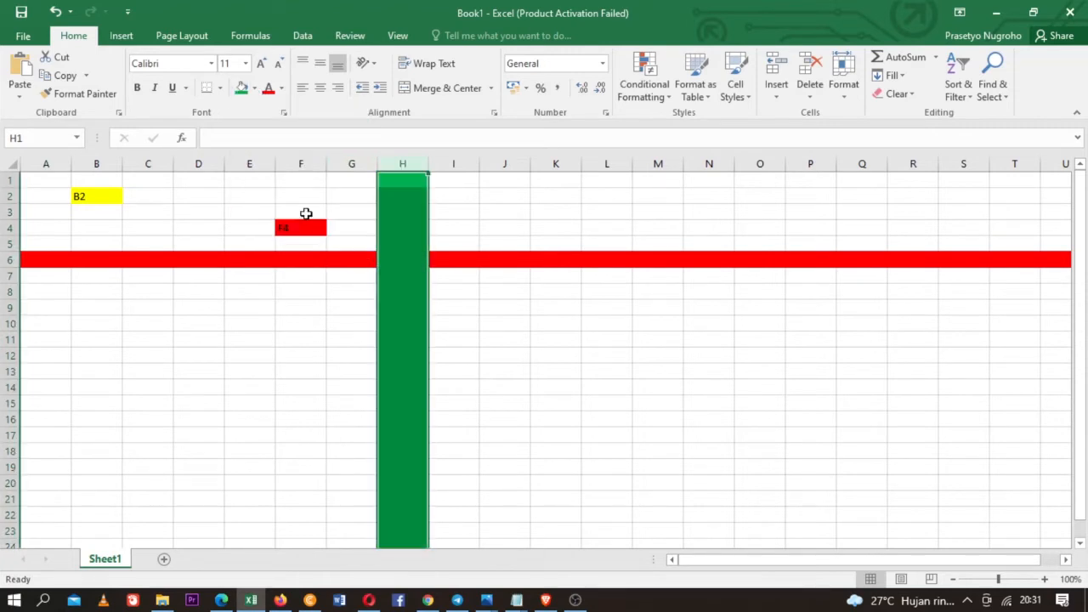
left_click(496, 304)
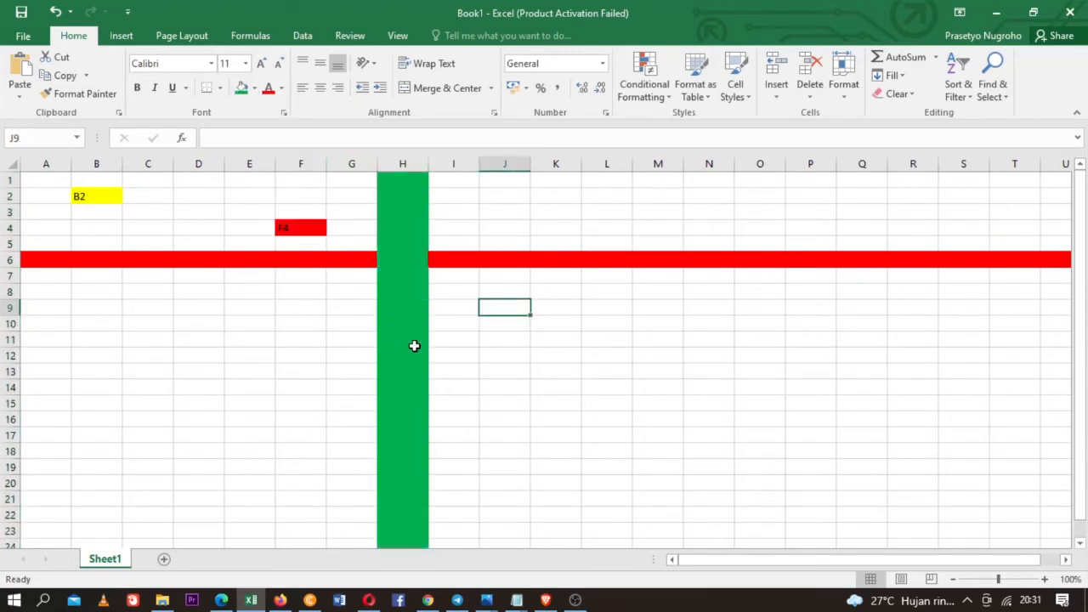
Step: Check the sheet's extent by jumping to the last row of column H and the last column of row 1, returning to the start each time
left_click(9, 259)
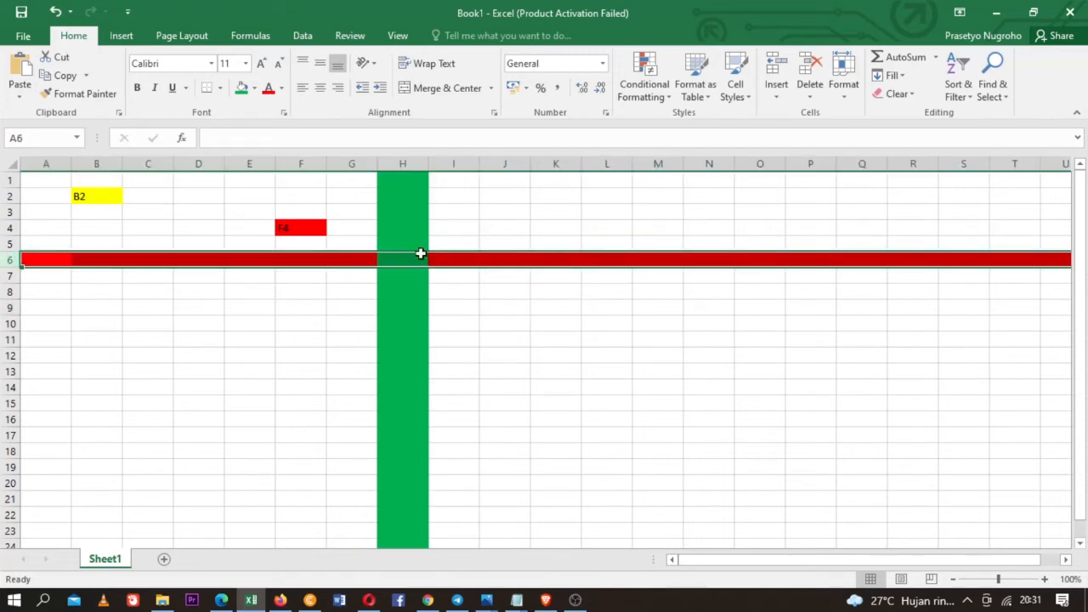
left_click(406, 177)
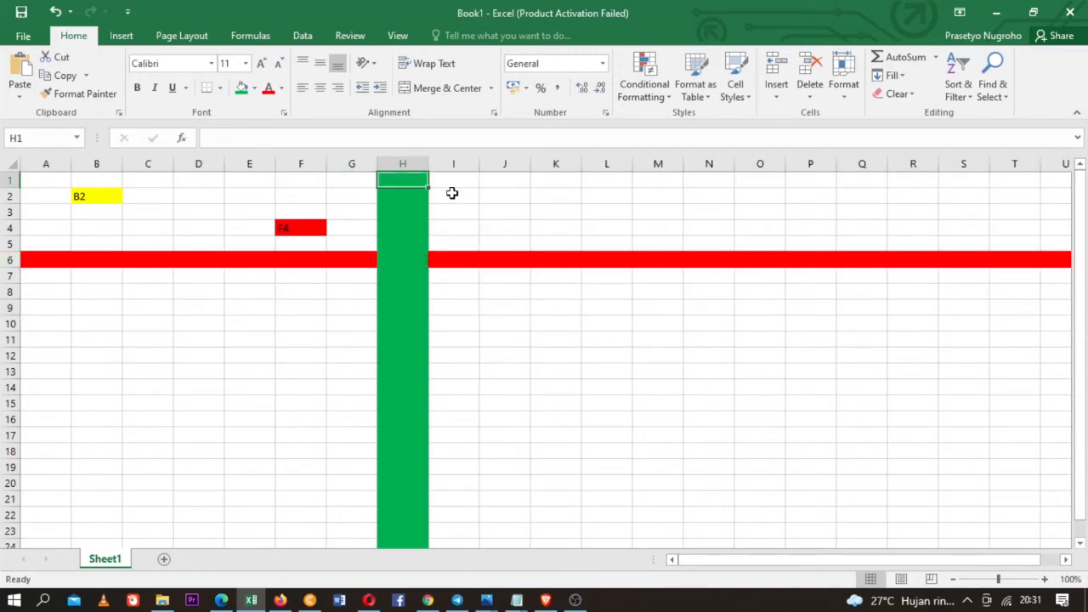
key("ctrl+Down")
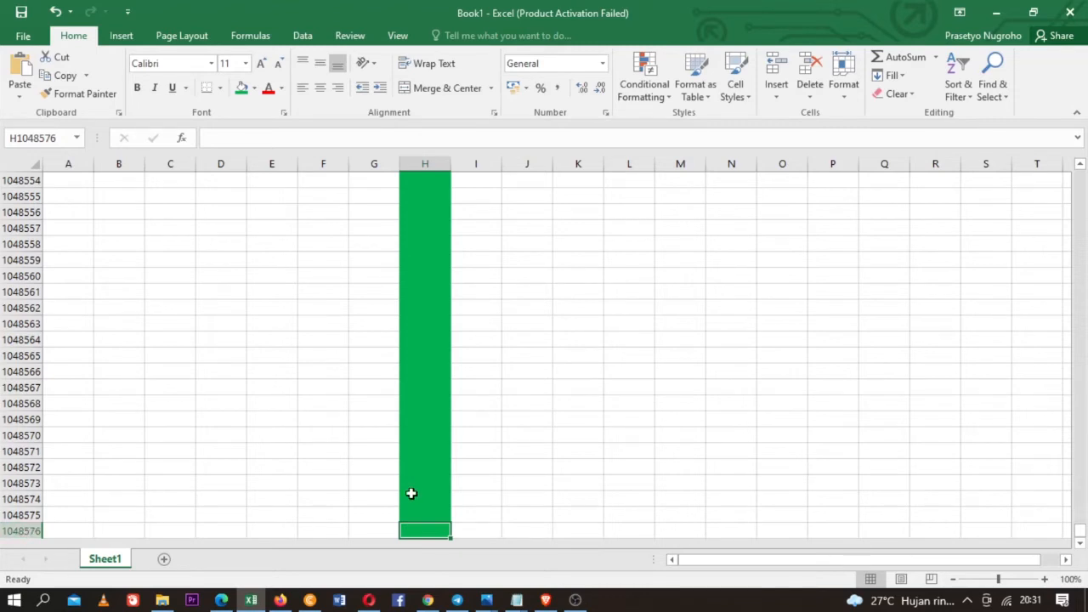
key("ctrl+Up")
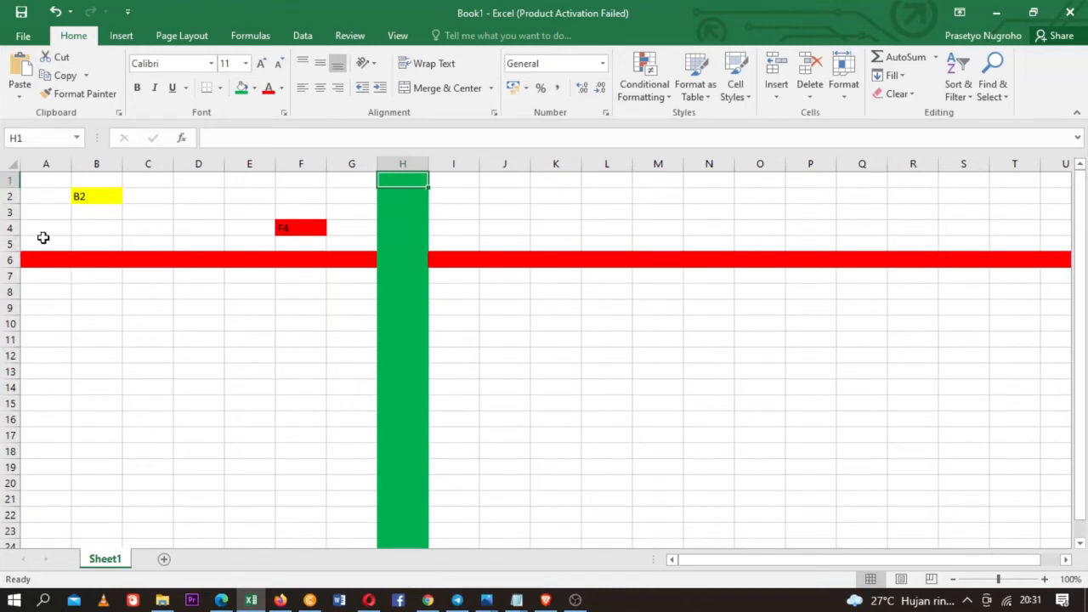
left_click(30, 183)
key("ctrl+Right")
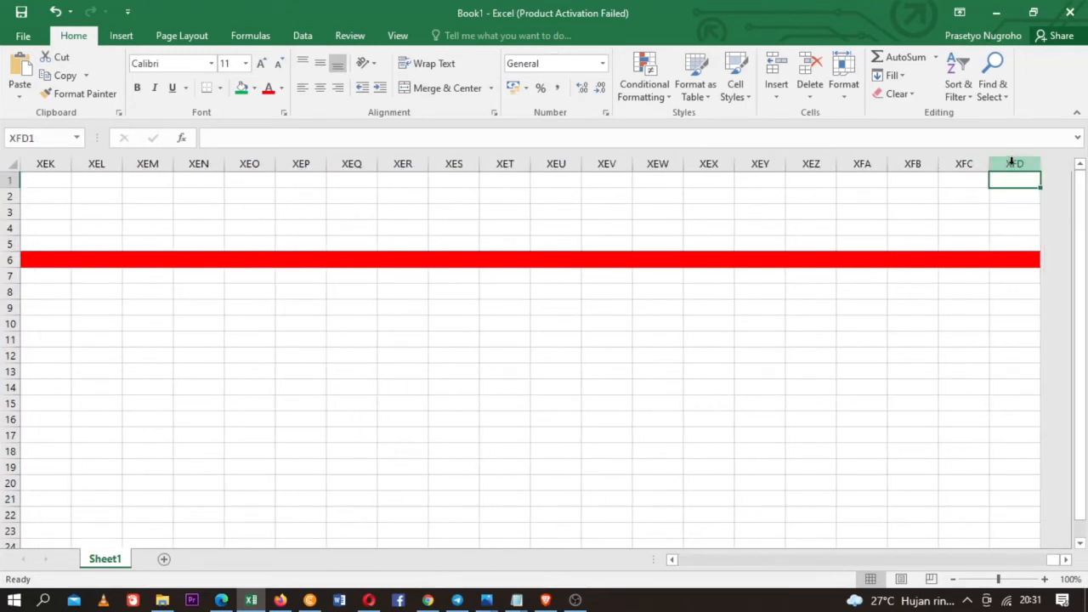
key("ctrl+Left")
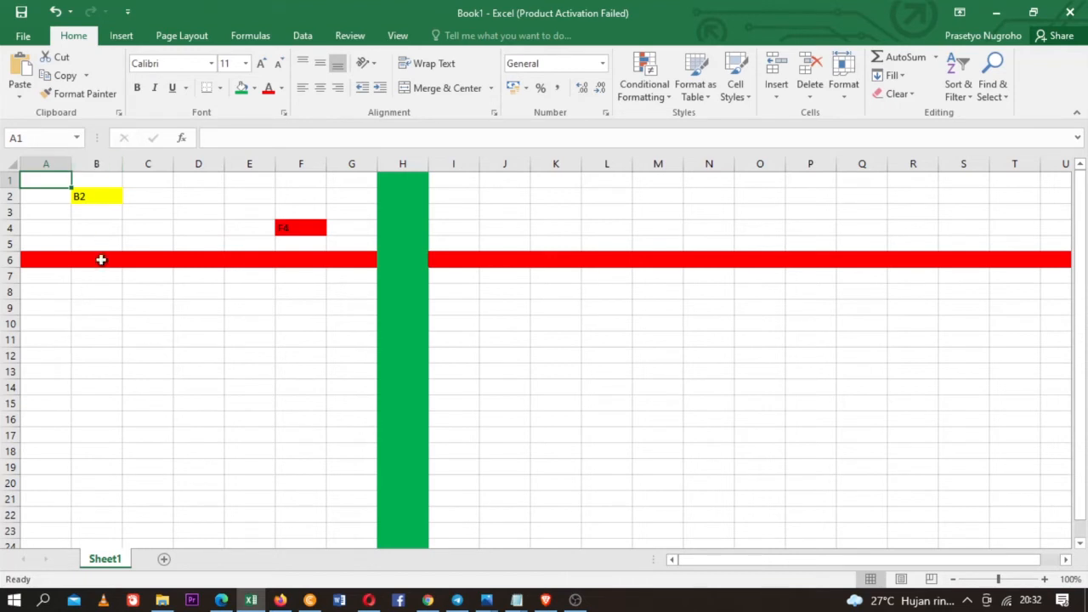
Step: Fill the cell range B9:F17 with the standard orange color
left_click(92, 306)
left_click_drag(92, 306, 309, 429)
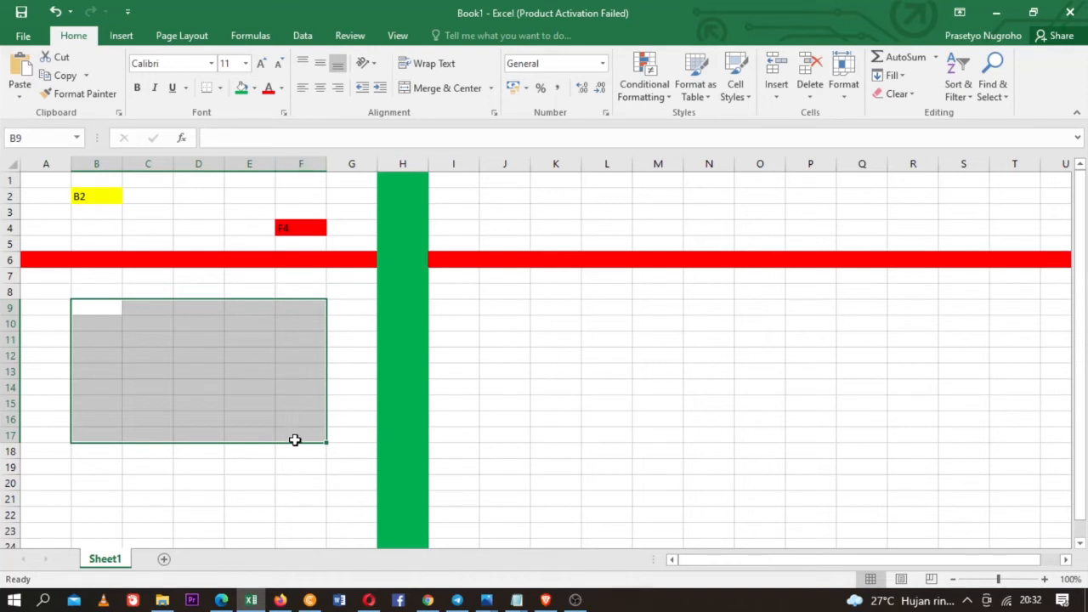
left_click(254, 88)
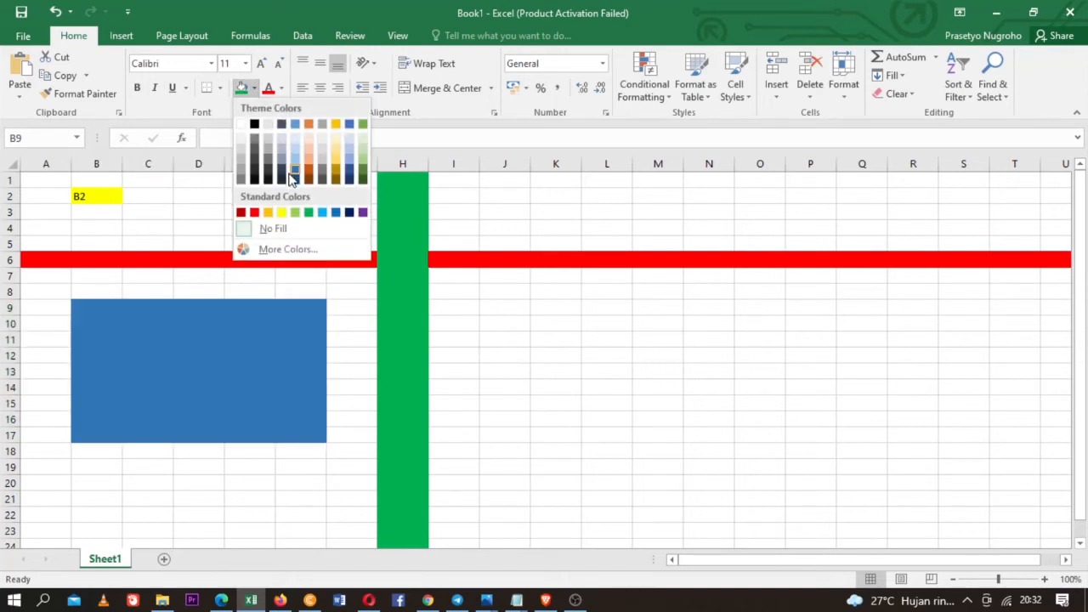
left_click(268, 213)
left_click(201, 374)
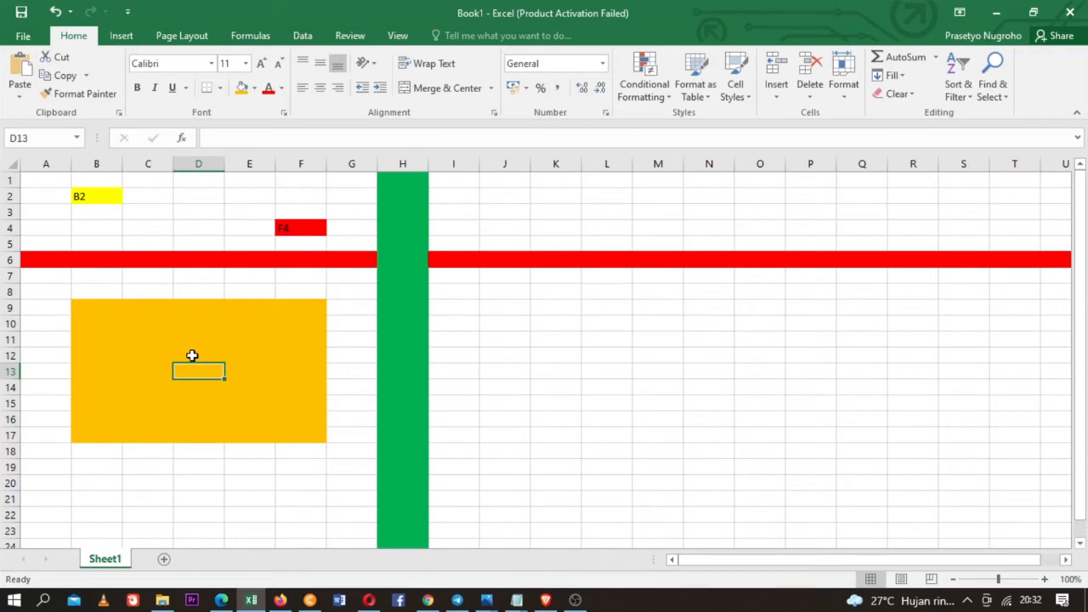
Step: Label the orange block by entering B9-F17 in cell C12, and select the range B9:F17
left_click(166, 371)
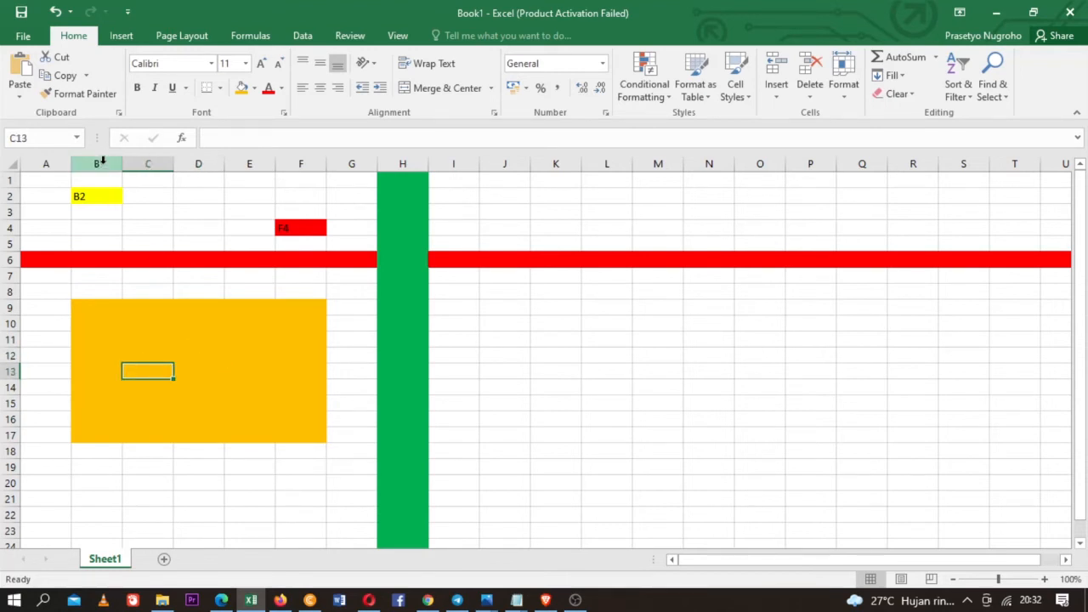
left_click(83, 308)
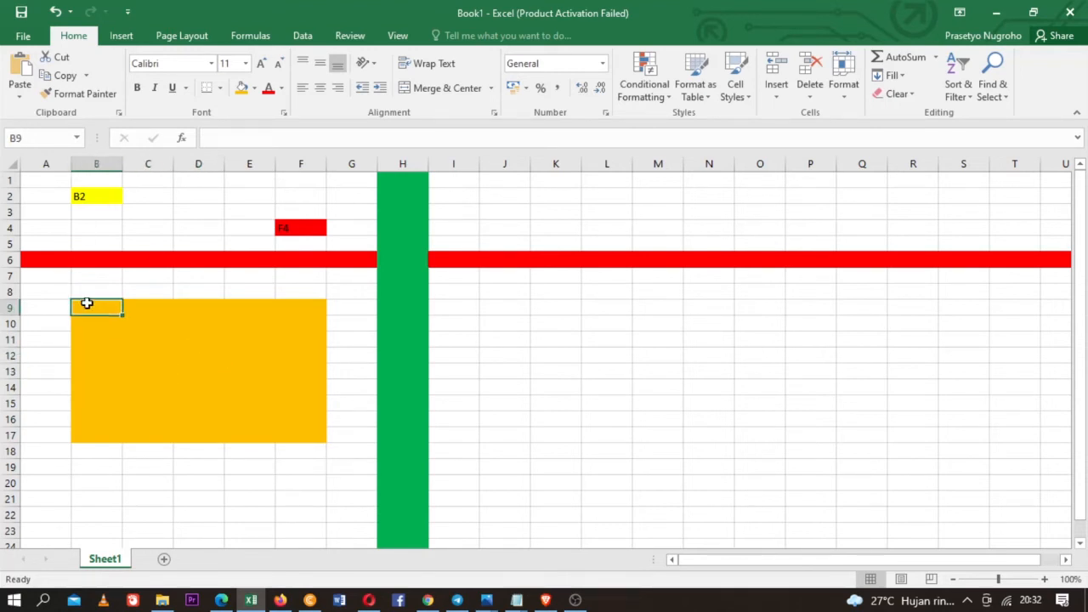
left_click(134, 359)
type("B")
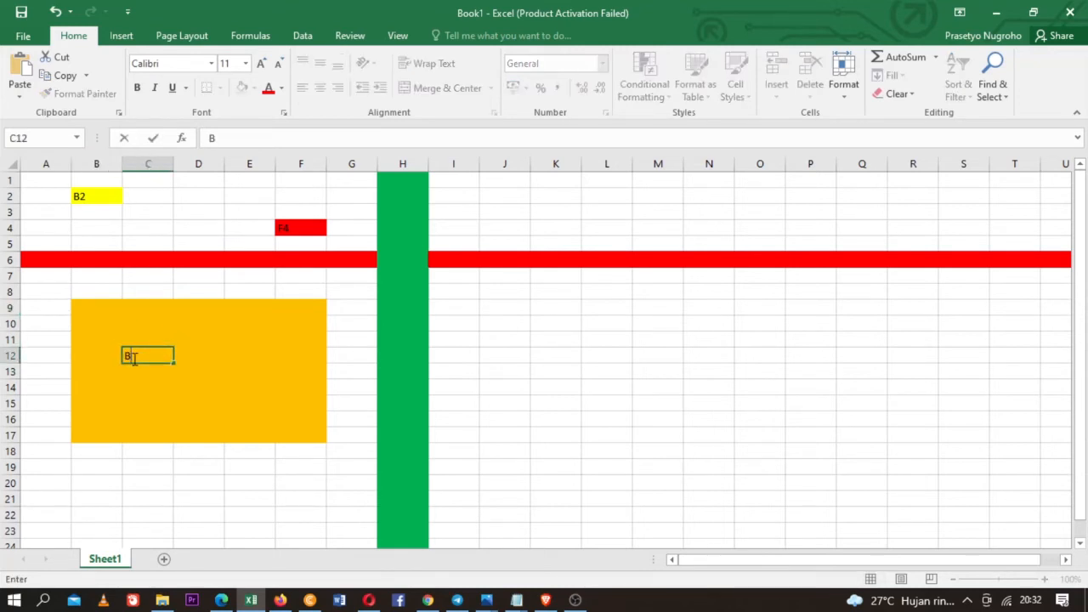
type("9-F`17")
left_click(153, 355)
key("BackSpace")
left_click(233, 338)
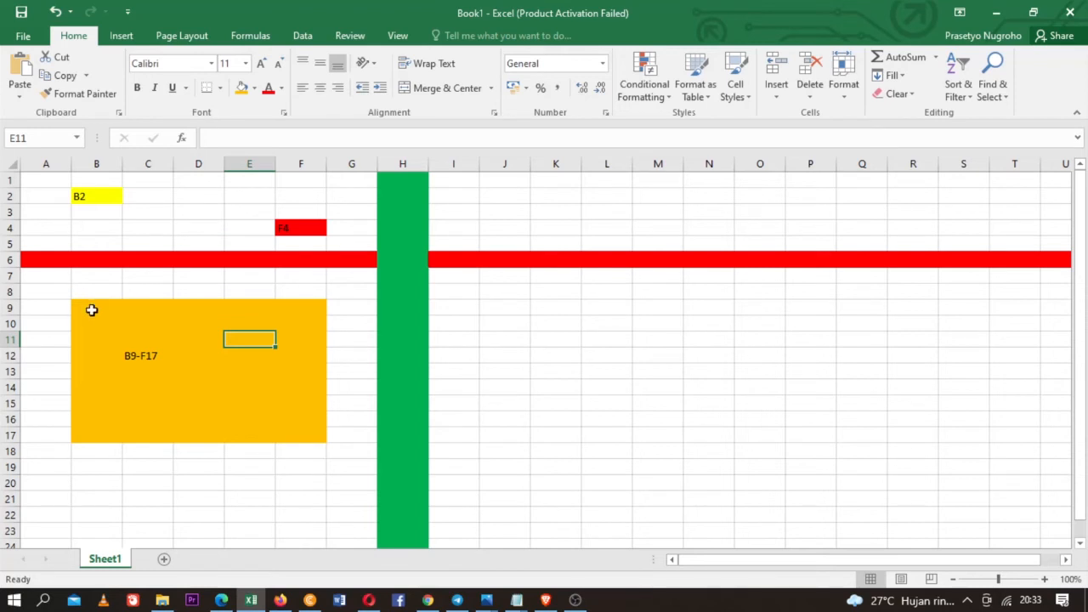
left_click_drag(92, 309, 315, 441)
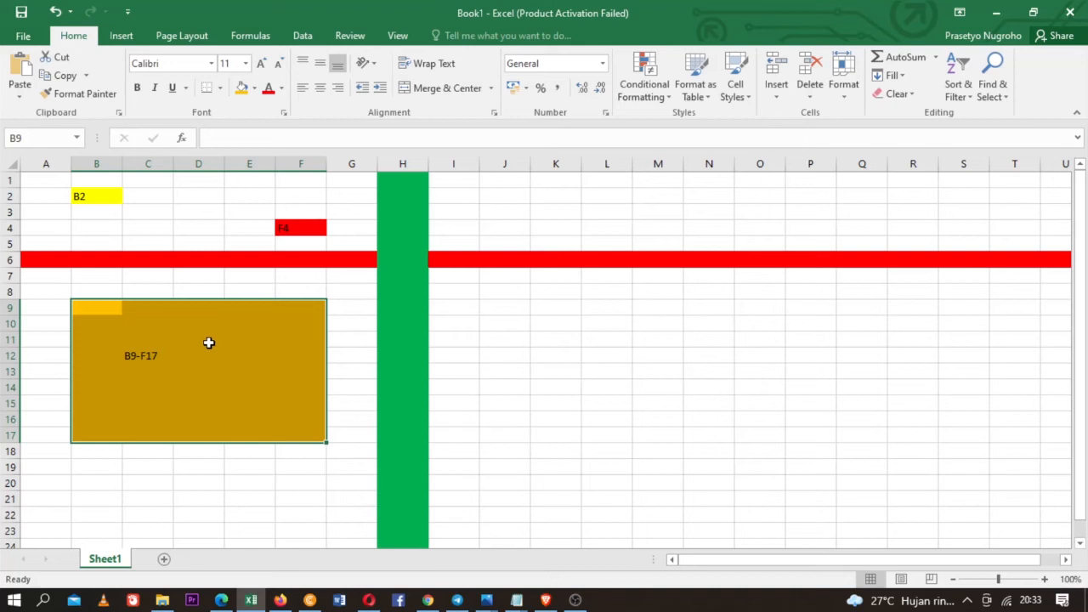
left_click(47, 139)
key("Escape")
left_click(579, 383)
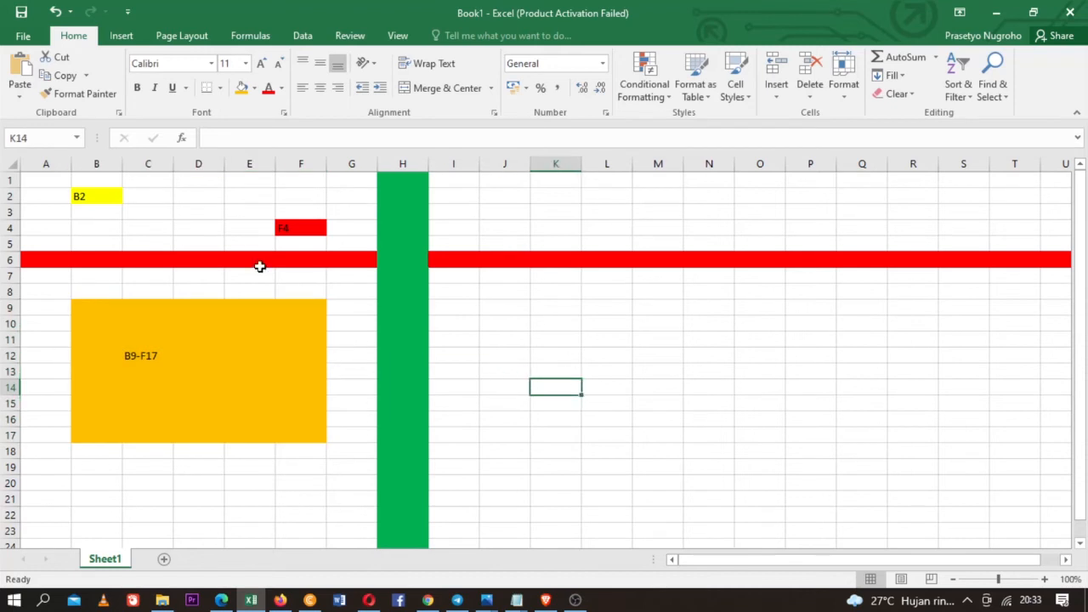
left_click(52, 135)
left_click(213, 136)
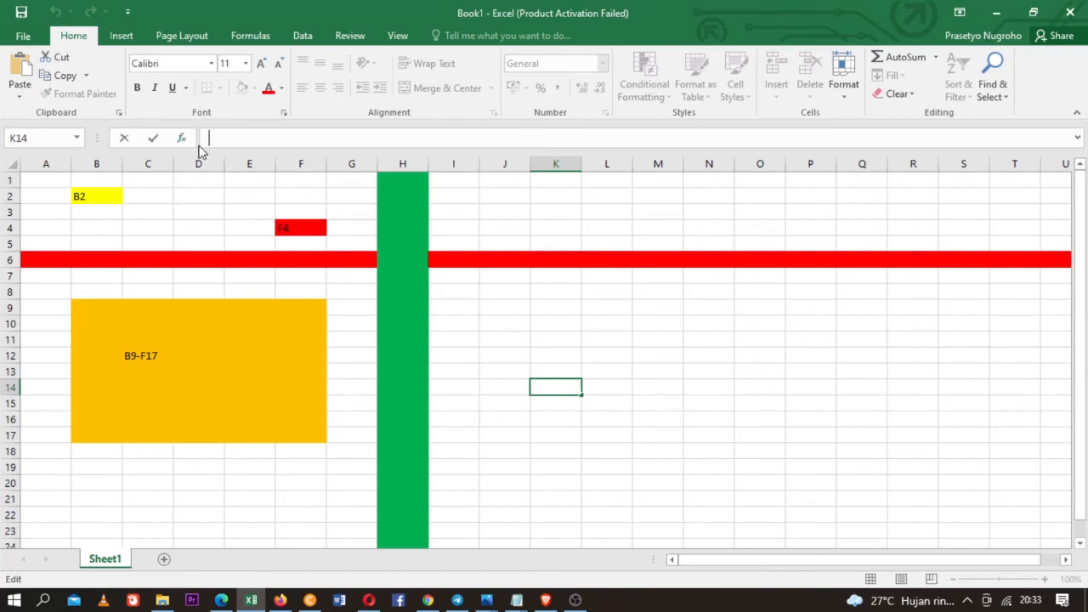
left_click(520, 290)
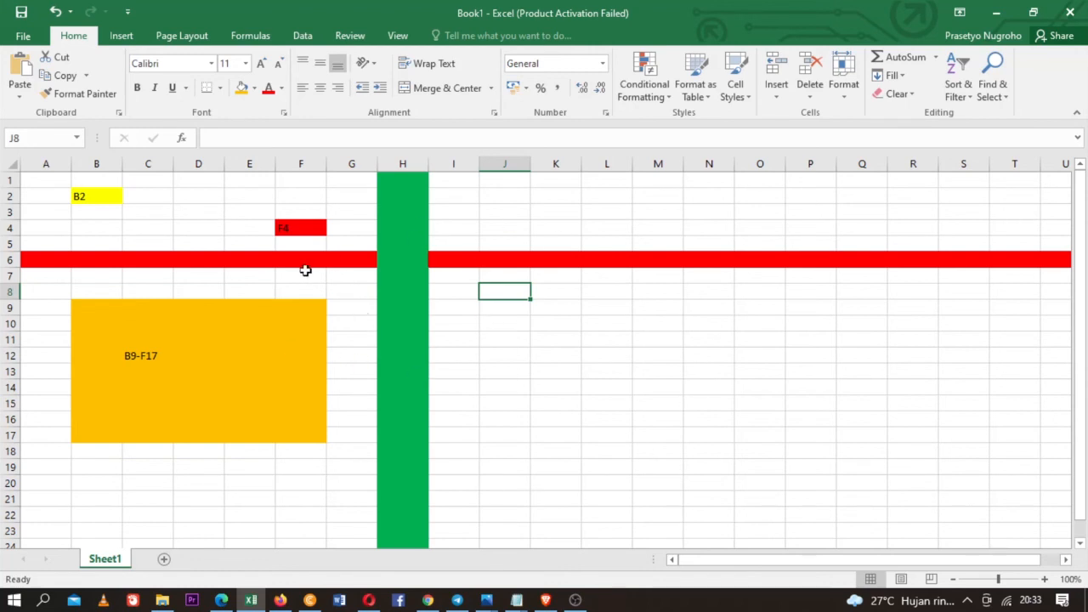
Step: Add a new worksheet after Sheet1 and rename it fILE
left_click(164, 561)
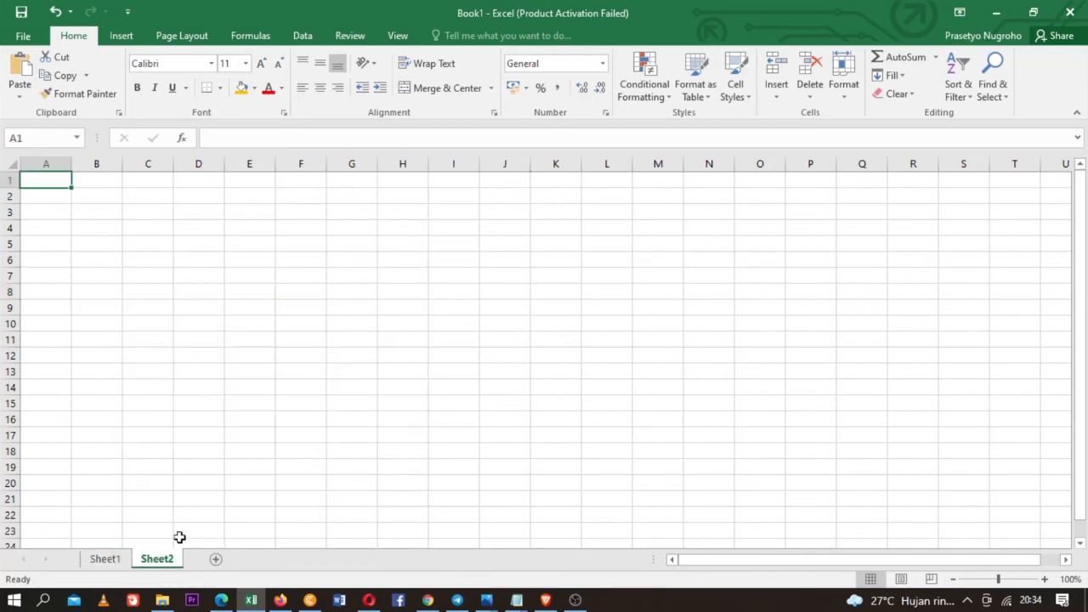
double_click(161, 559)
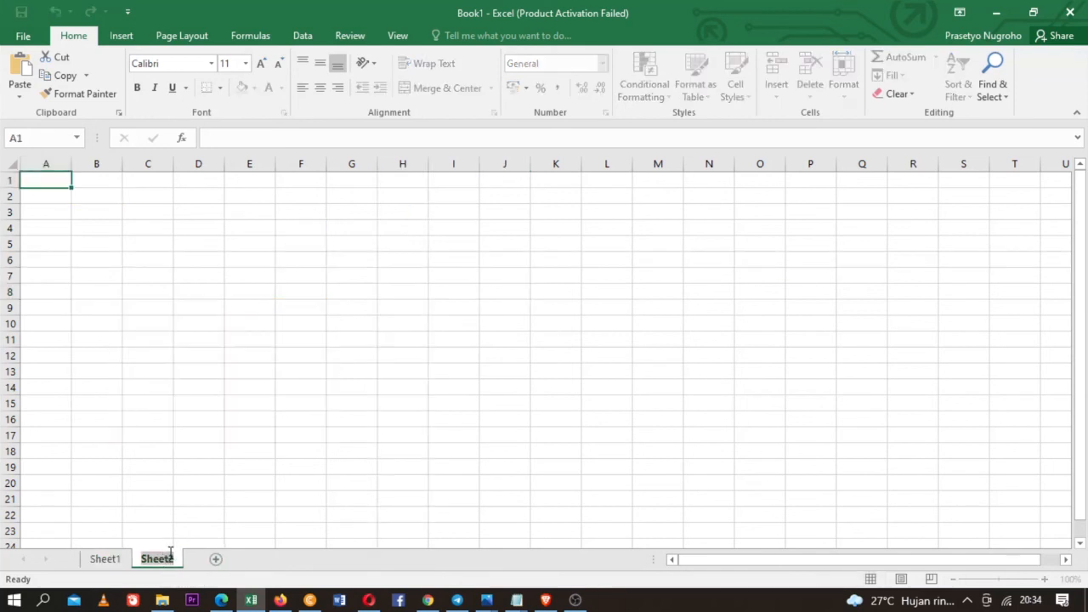
key("Return")
double_click(172, 557)
type("fILE")
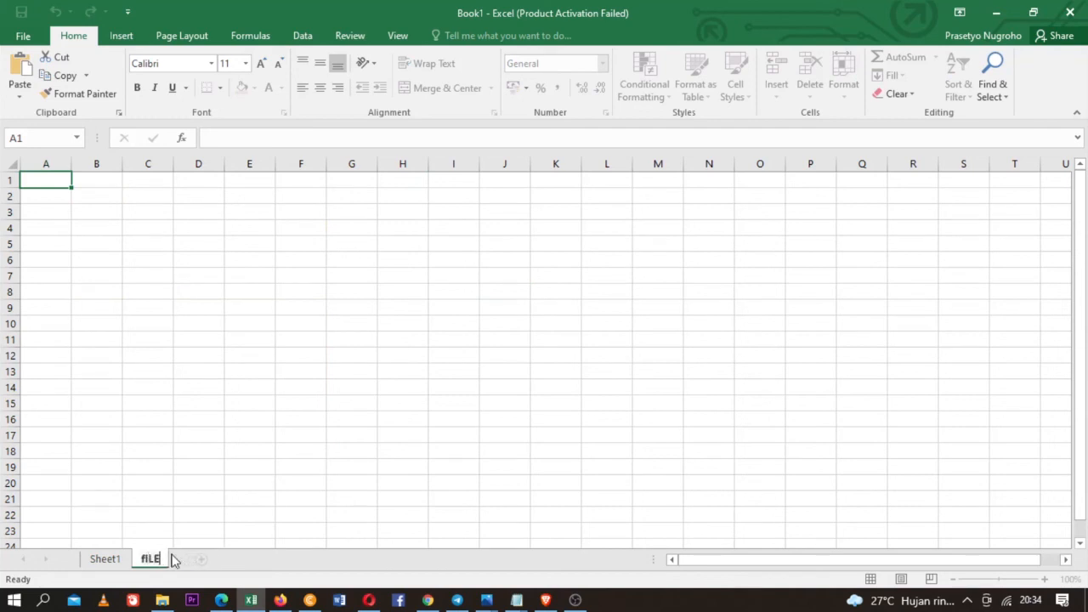
Step: Rename the worksheet containing the colored cells, Sheet1, as fILE2
left_click(115, 561)
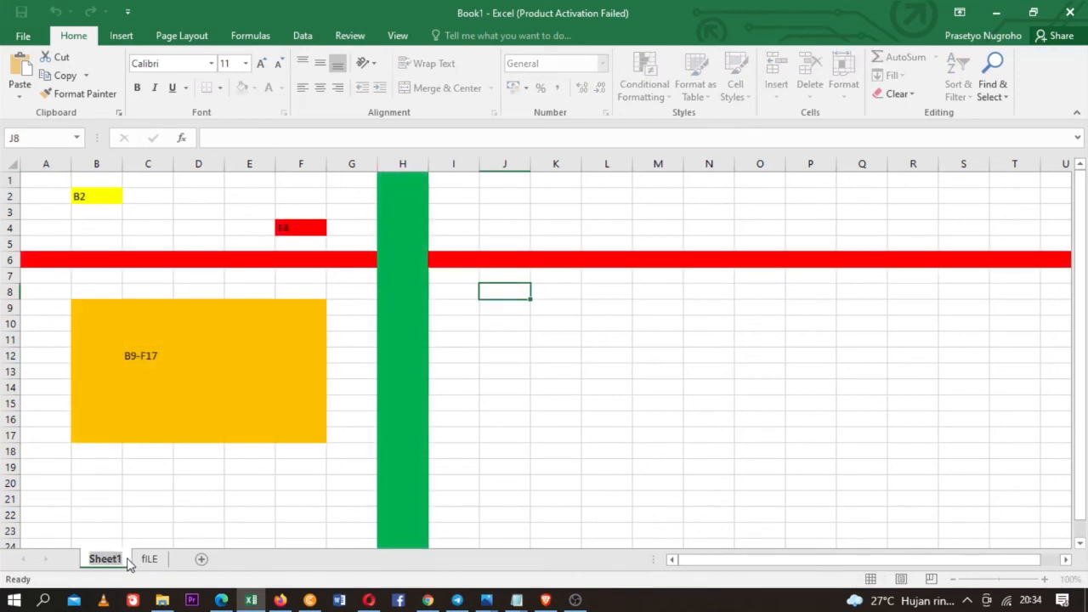
type("fILE2")
left_click(134, 515)
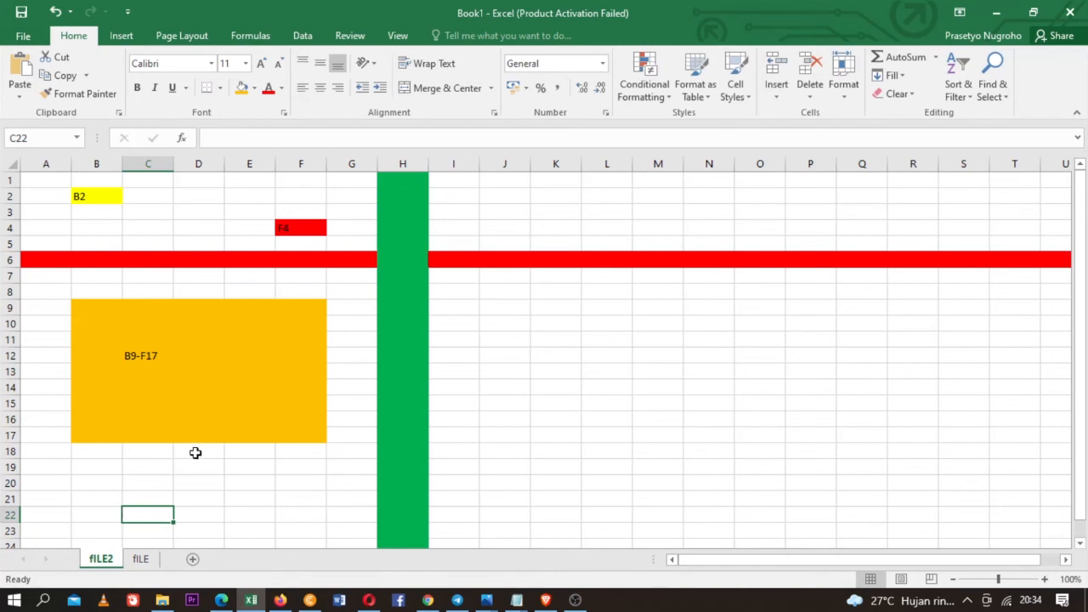